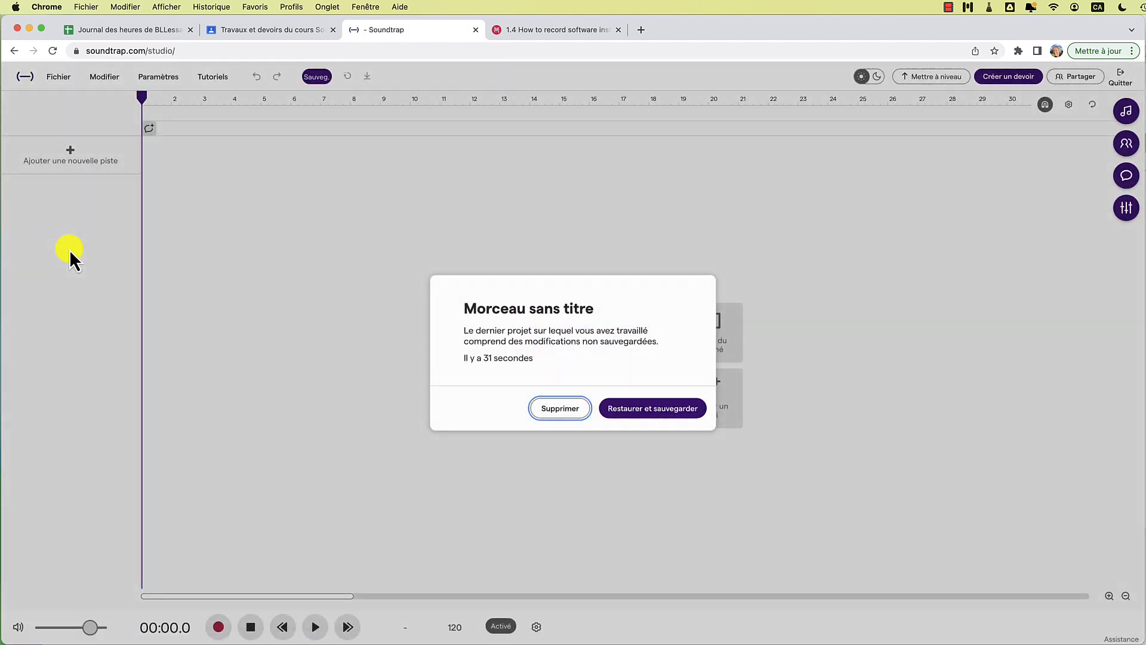
Step: Discard the unsaved project's changes and start a Patterns Beatmaker track in a blank project
click(546, 409)
click(506, 268)
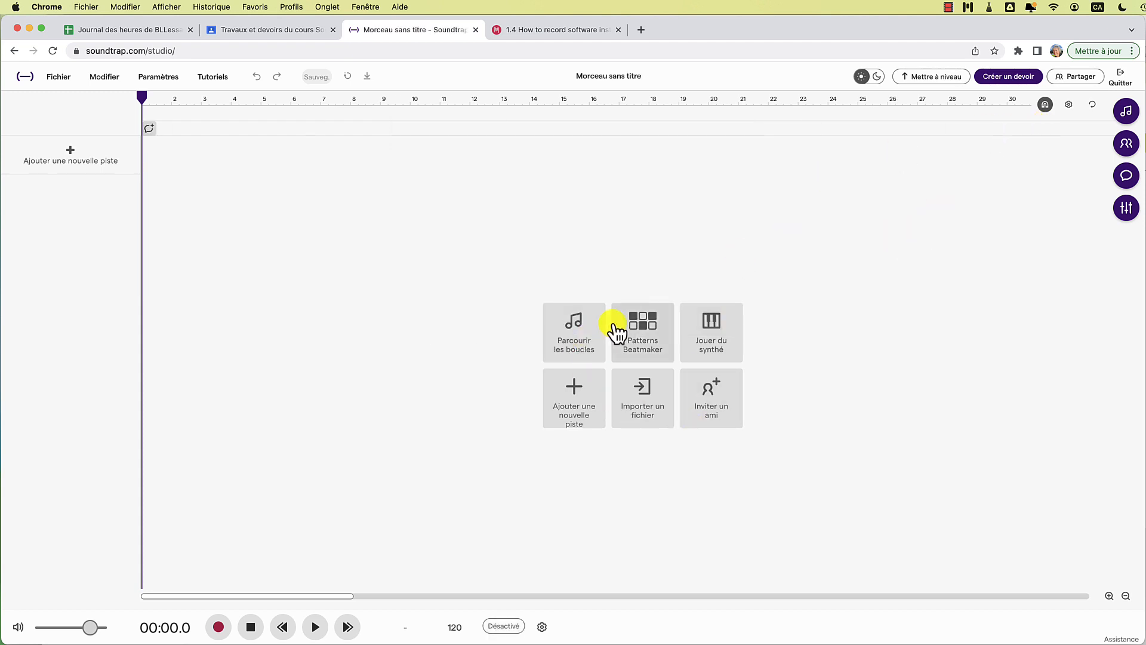
click(652, 327)
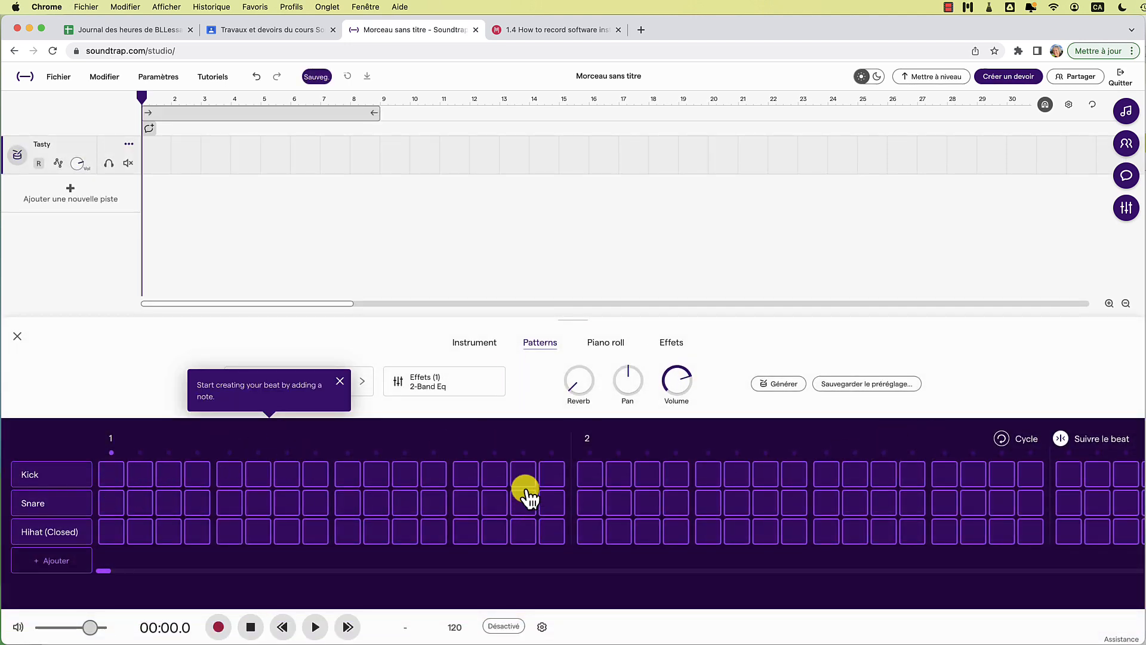
Step: Audition a generated beat on the Tasty drum track and delete its region
click(778, 384)
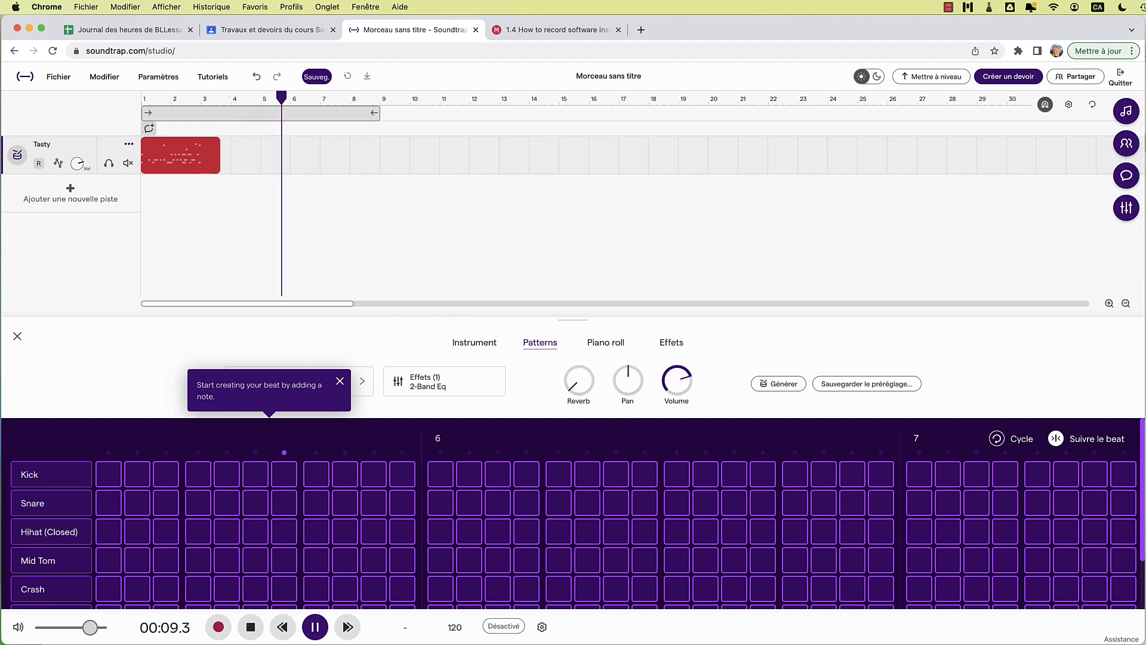
click(251, 627)
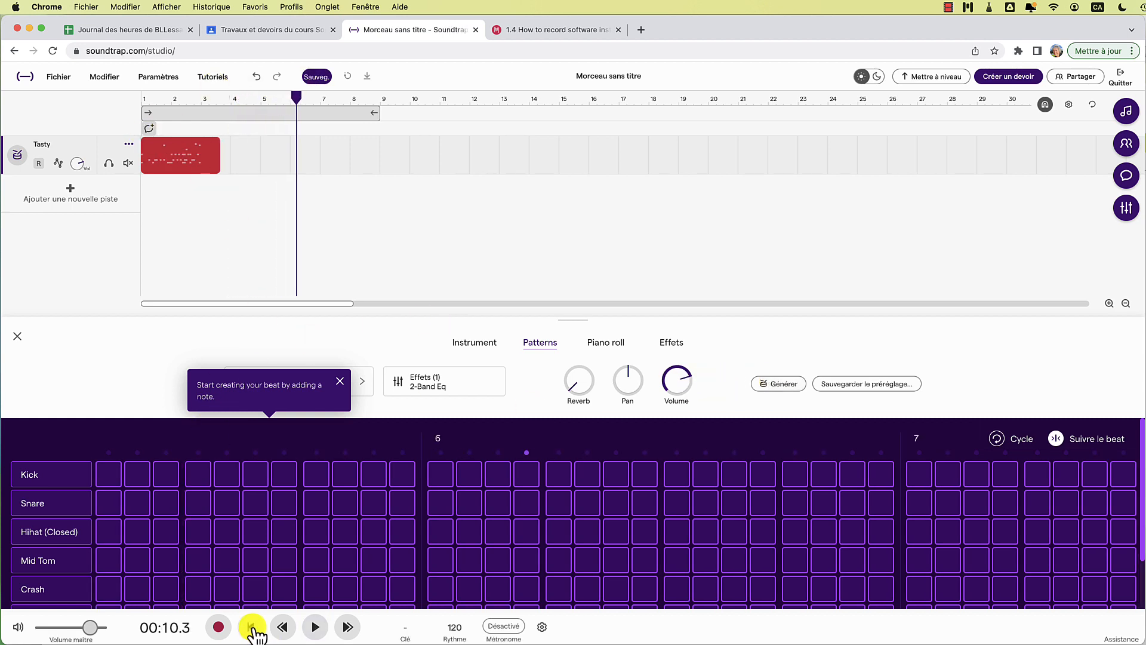
click(196, 160)
key(Delete)
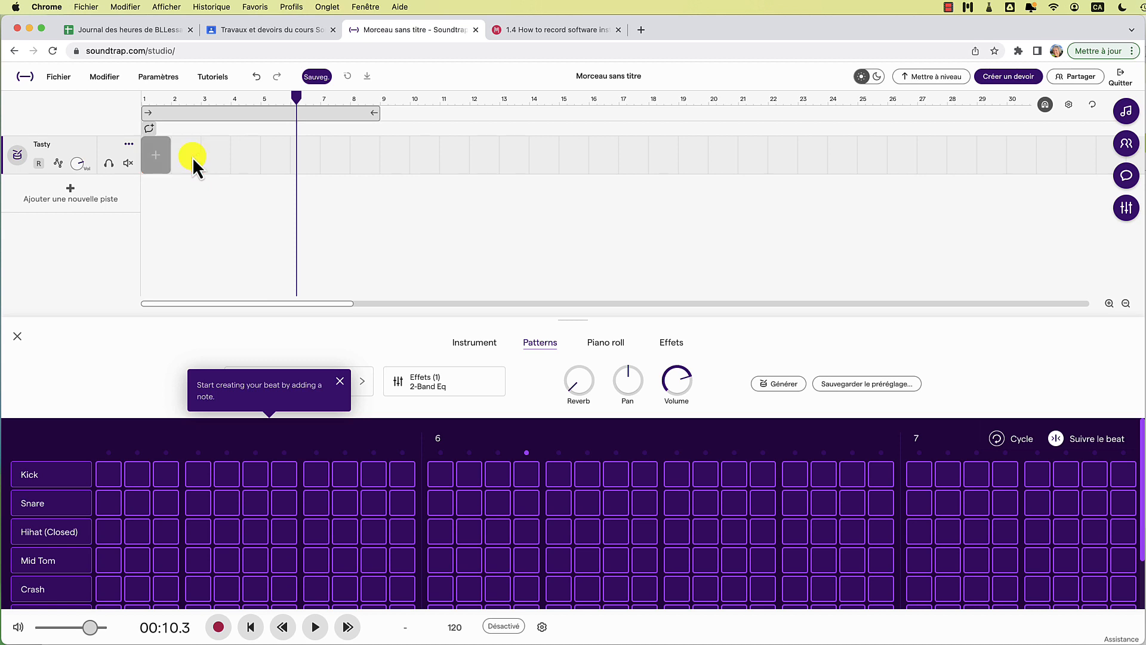
Step: Generate another beat, move its region to the start of the track and play it from the beginning
click(769, 386)
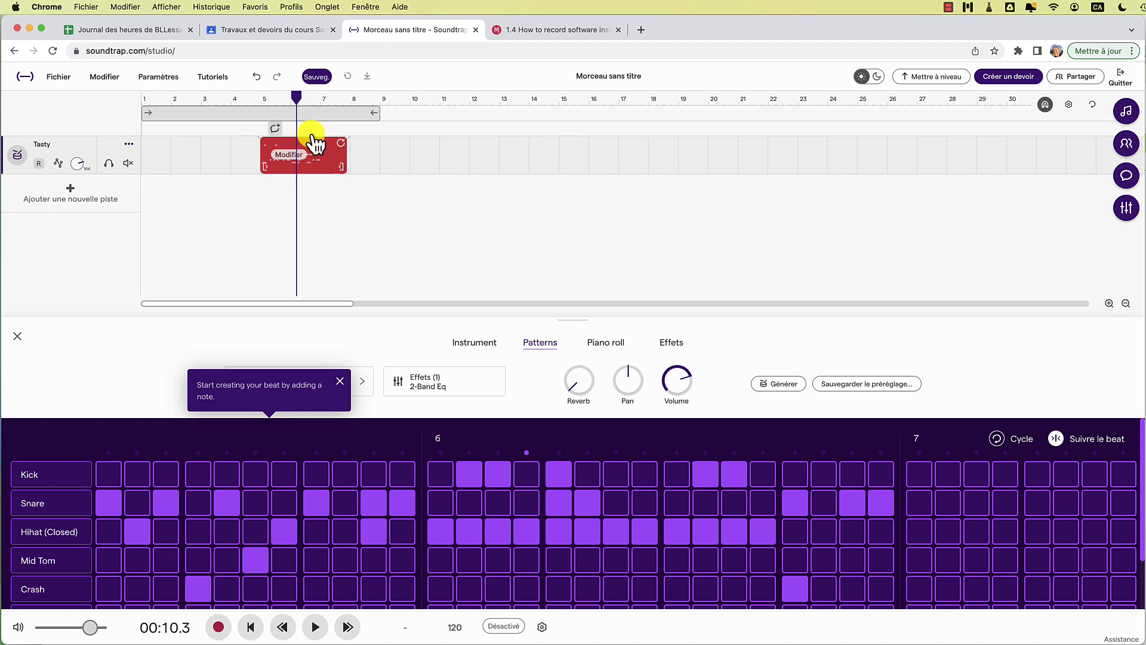
drag(314, 148, 138, 174)
drag(285, 98, 122, 102)
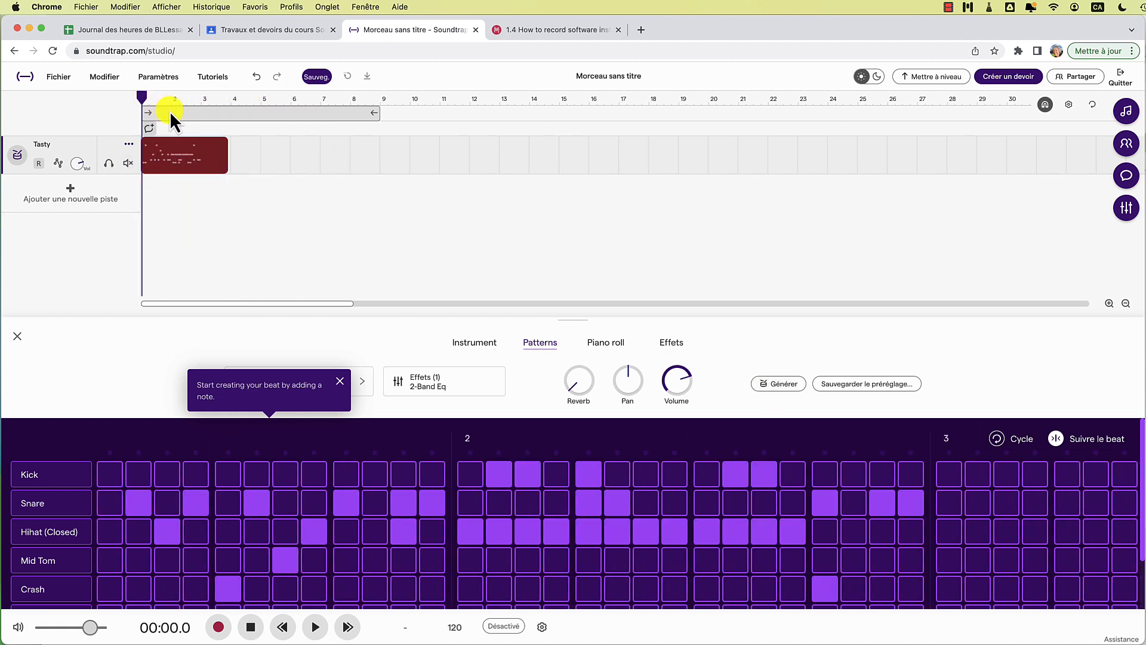
click(315, 628)
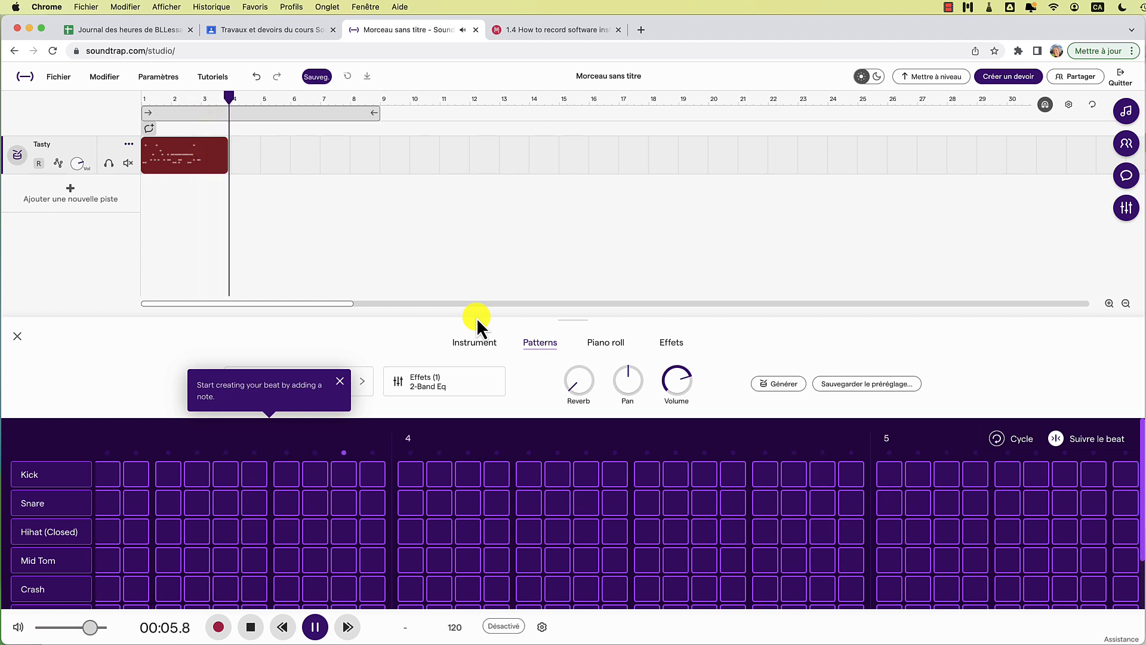
key(space)
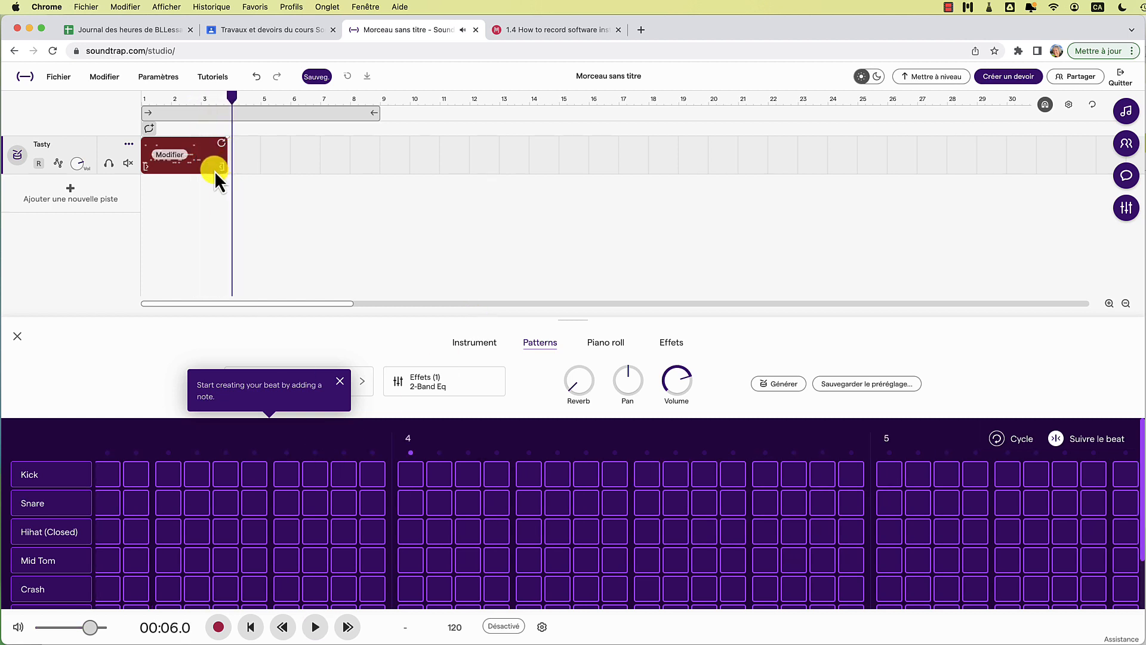
Step: Trim the end of the generated beat region so it lasts about two measures
drag(223, 168, 206, 169)
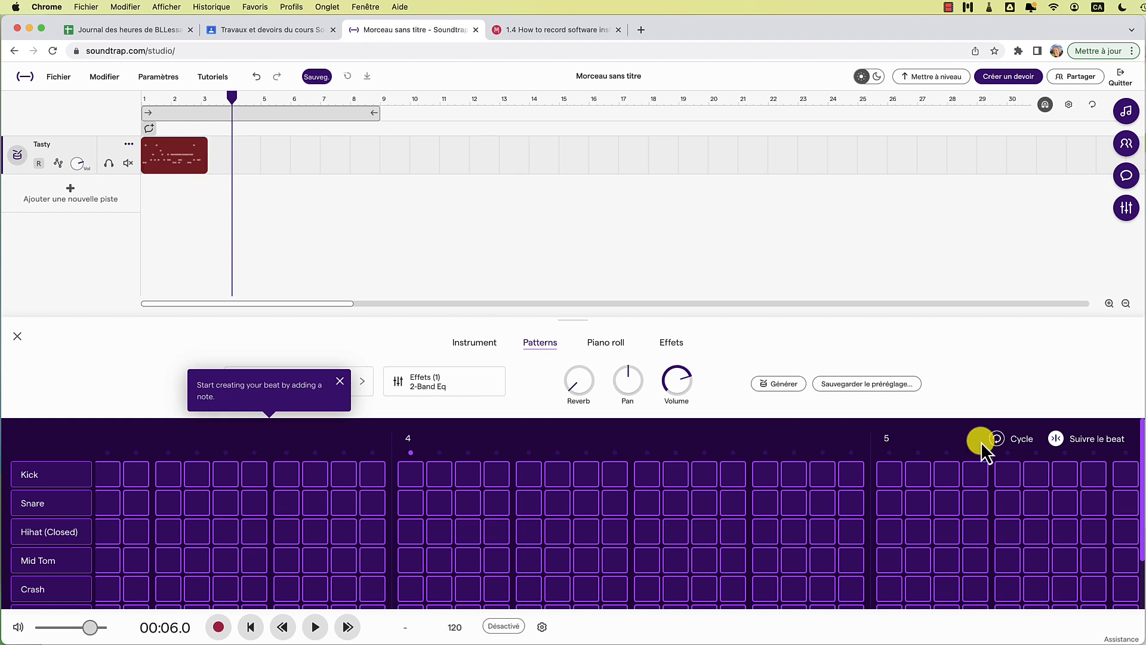
click(1109, 303)
click(1109, 303)
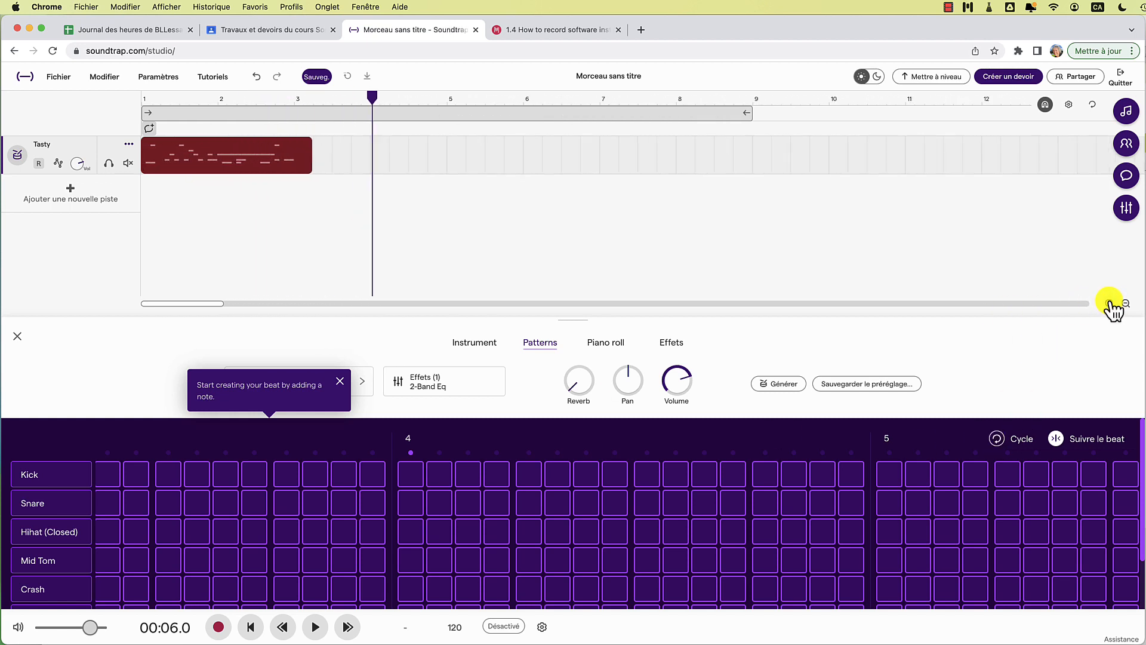
click(1109, 303)
click(1110, 303)
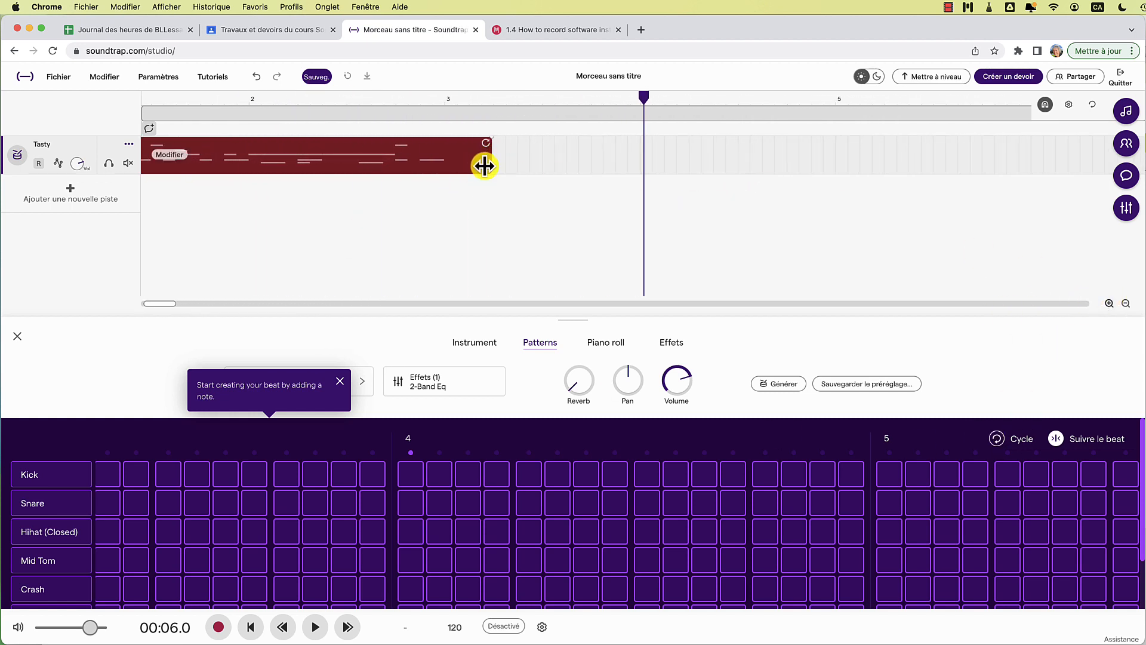
drag(484, 165, 452, 172)
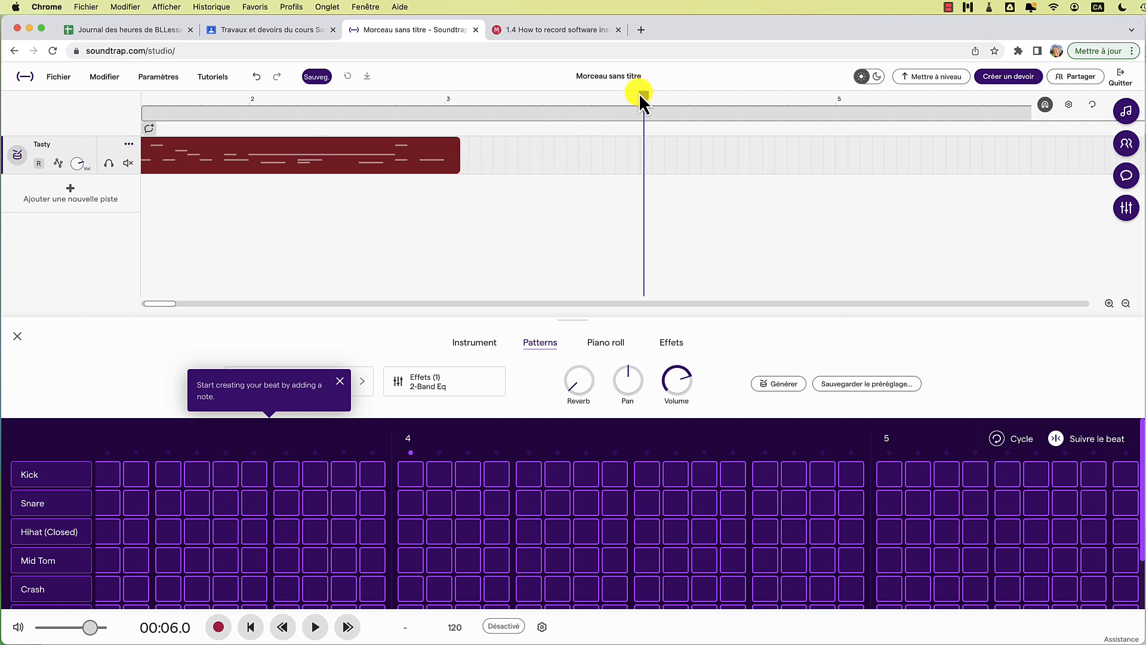
Step: Add Closed Hihat and Kick hits in measure 1, and Mid Tom, Crash and Kick hits in measure 2 of the pattern
drag(643, 95, 133, 163)
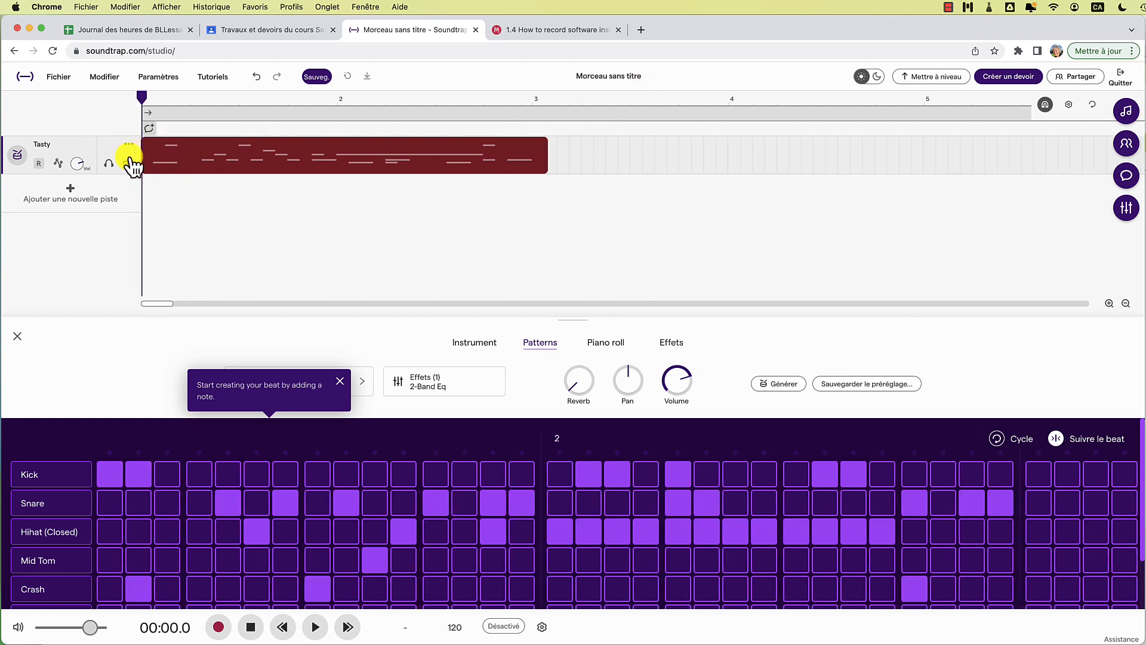
click(118, 536)
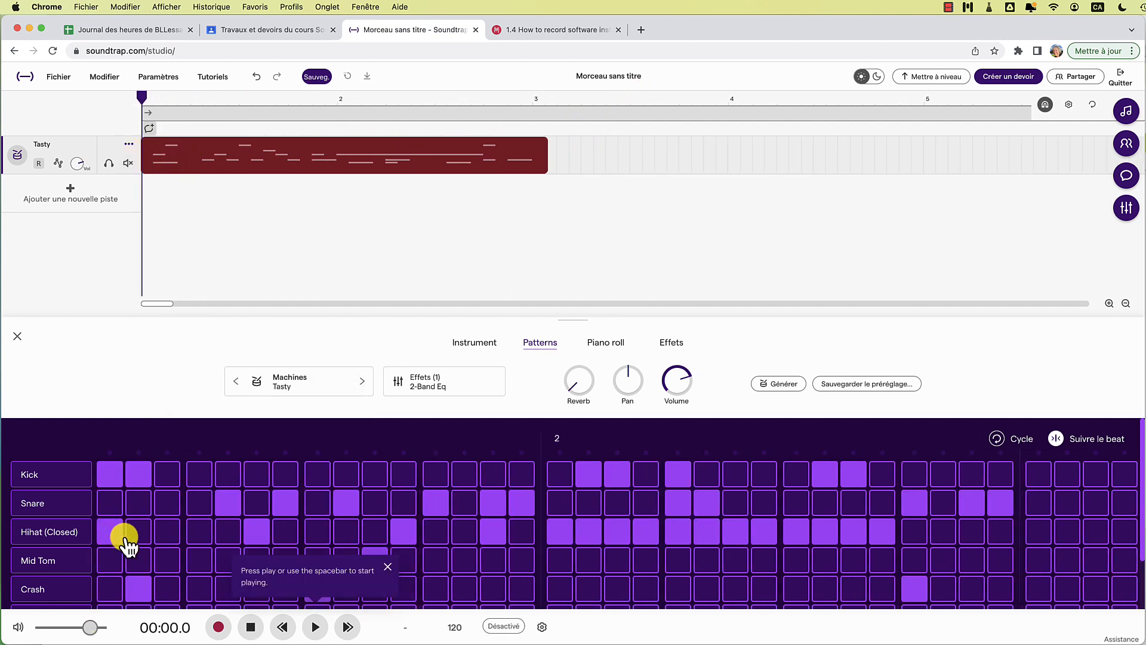
click(376, 474)
click(559, 562)
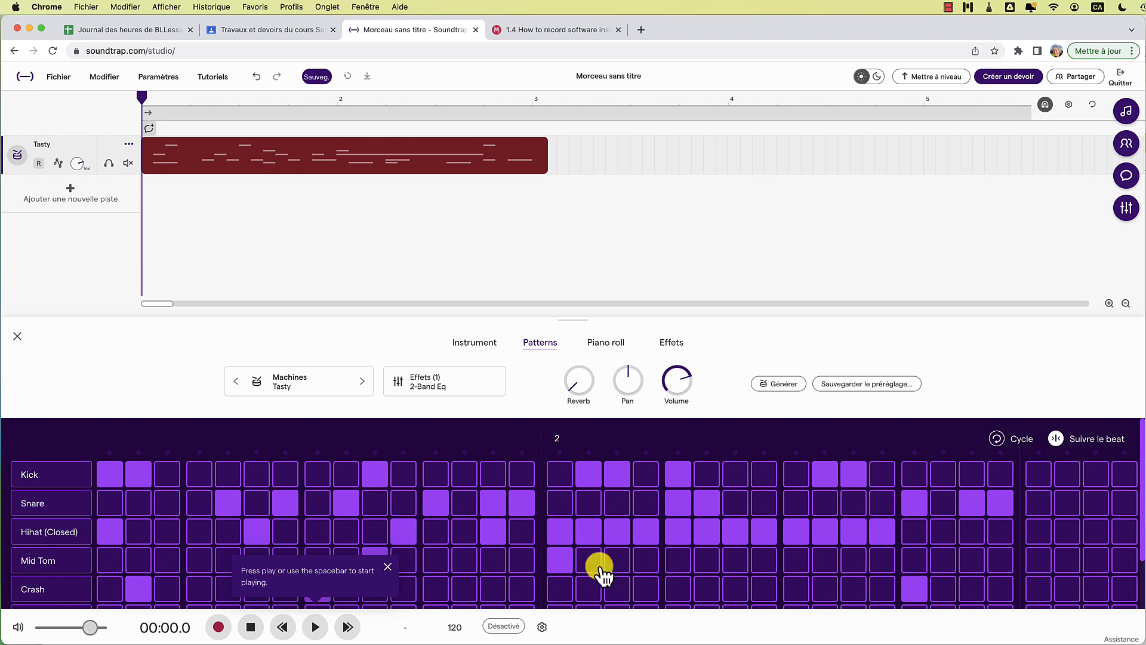
click(762, 590)
click(798, 472)
scroll(799, 475, down, 1)
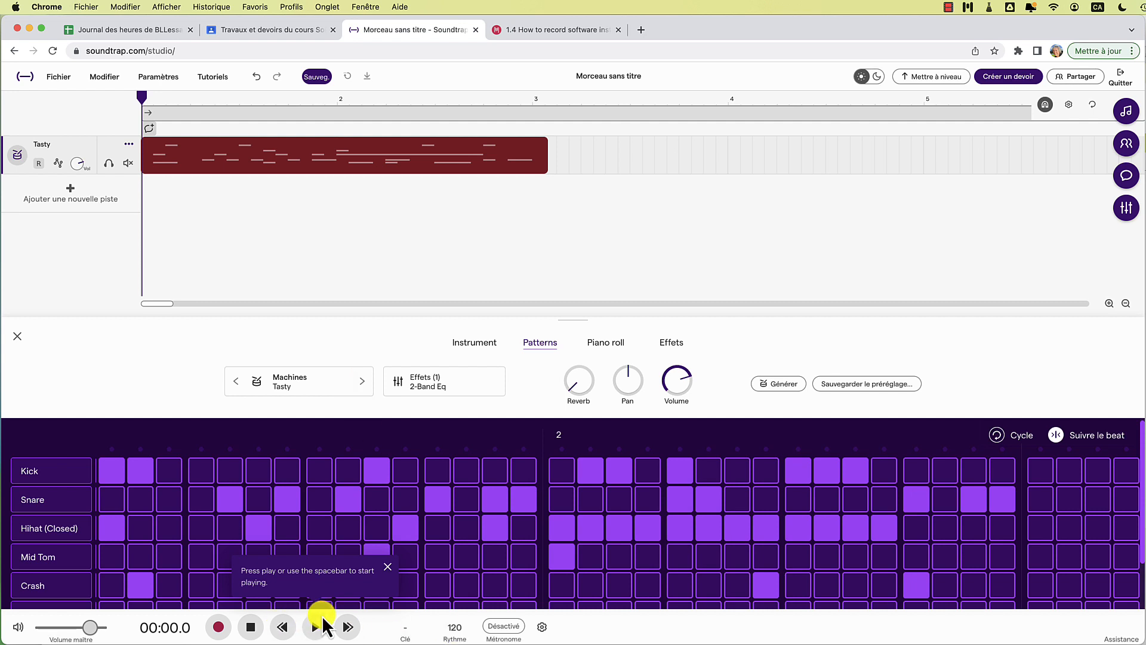
Step: Turn on looping and shorten the loop range to match the two-measure beat region
click(1093, 105)
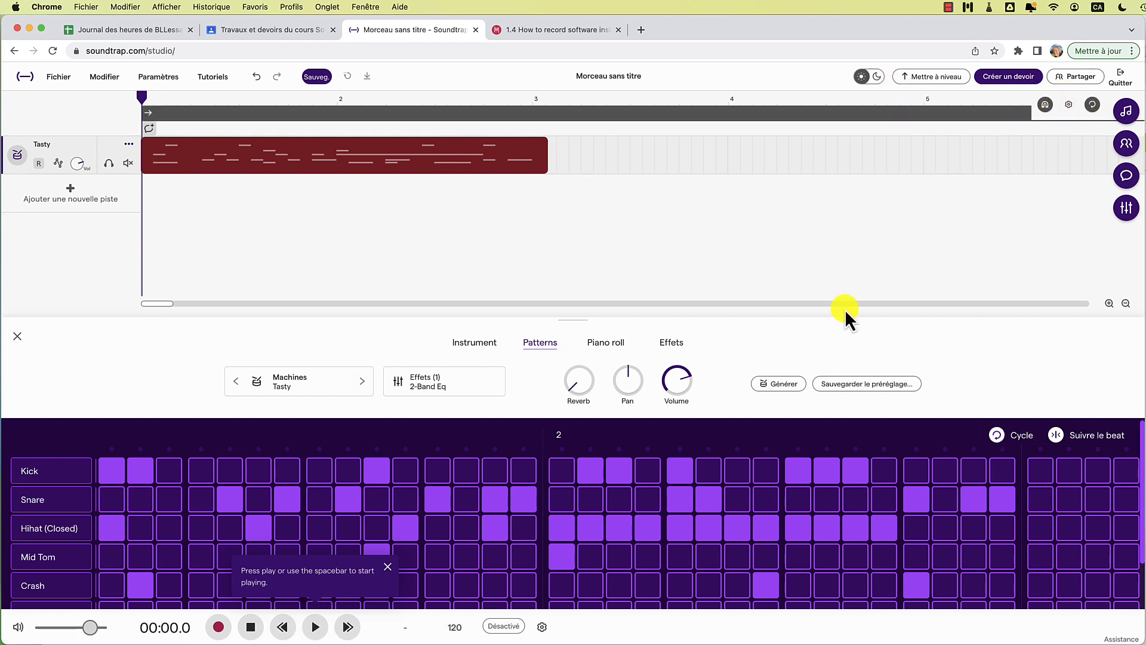
click(1126, 304)
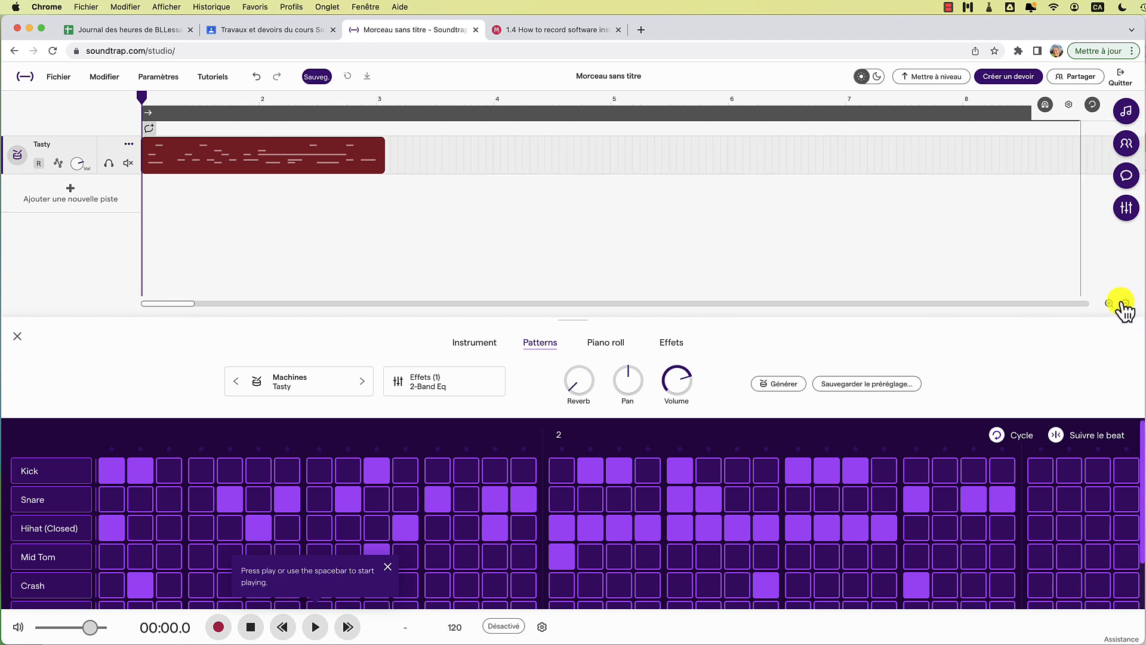
click(1126, 303)
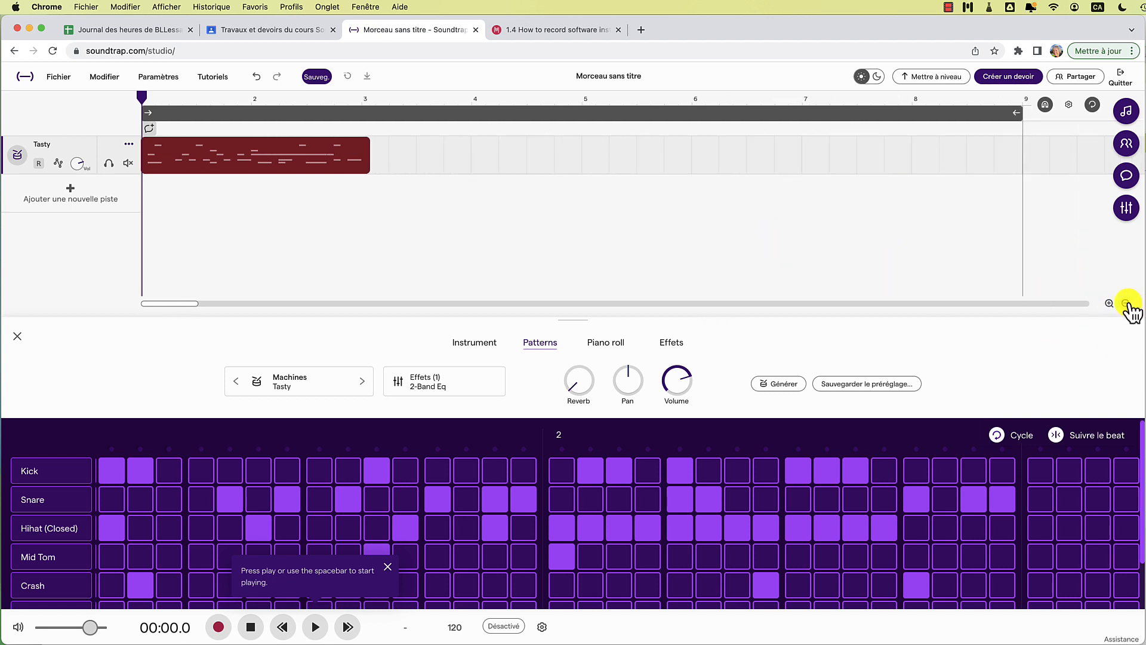
click(1126, 303)
drag(704, 113, 284, 105)
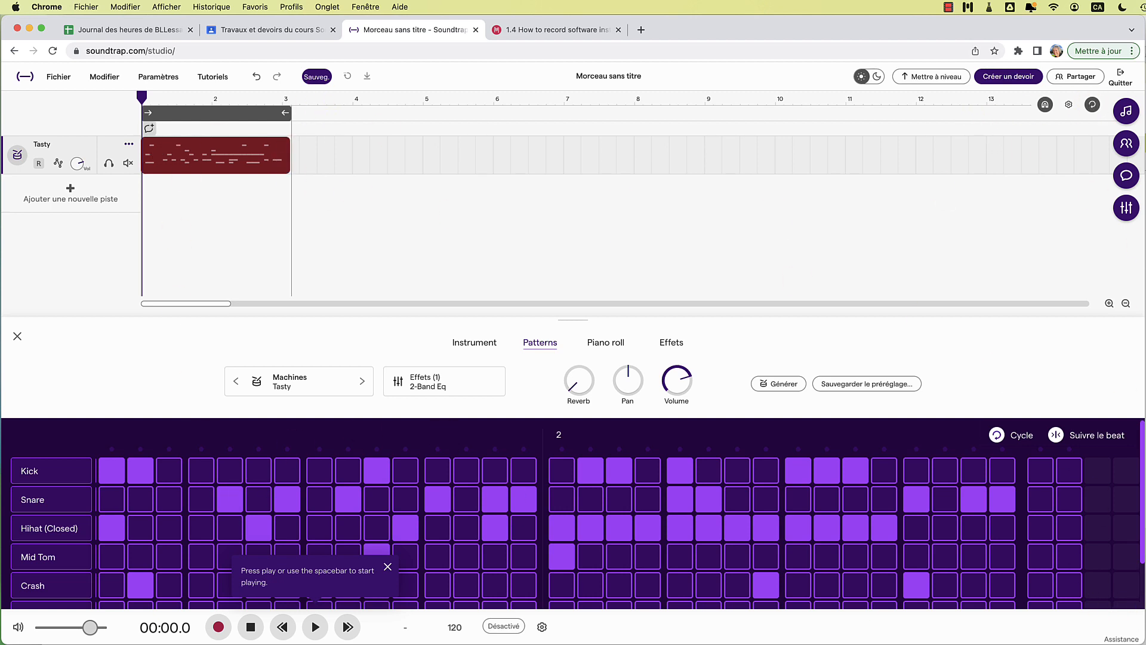
Step: Listen to the looped beat and return the playhead to the start of the project
click(315, 627)
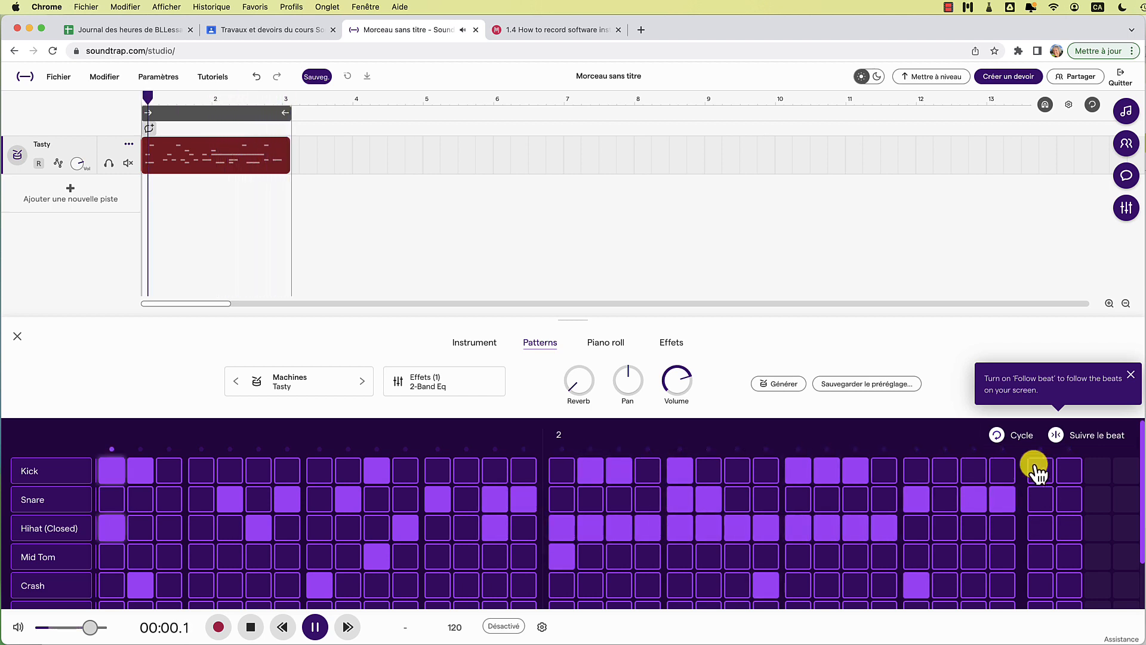
mouse_move(182, 170)
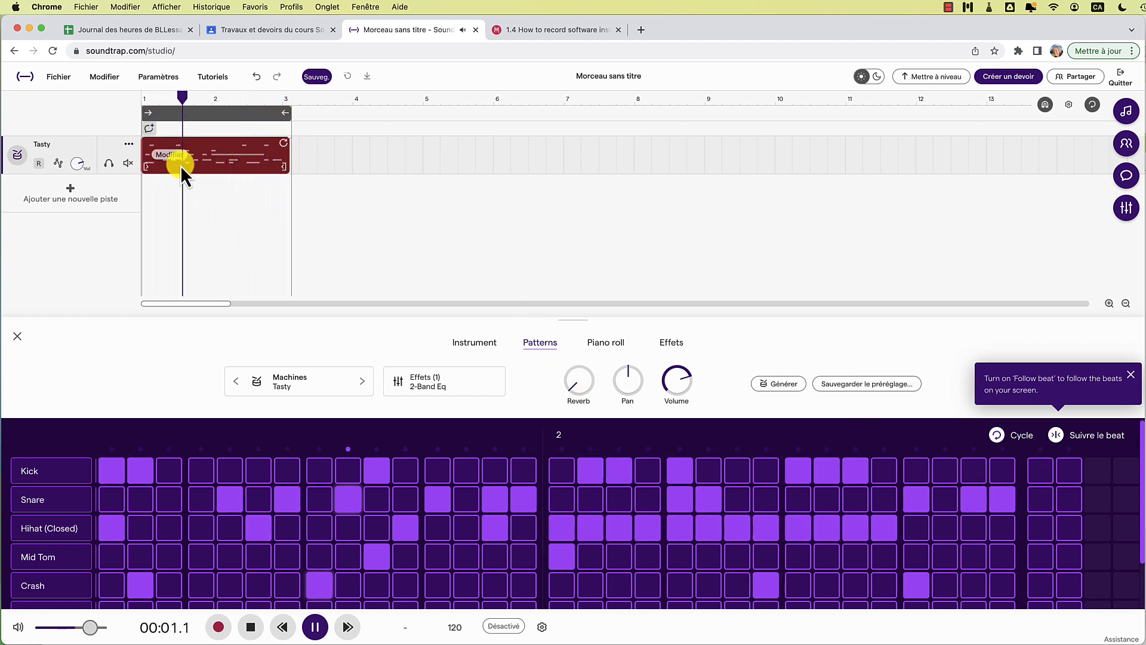
click(251, 627)
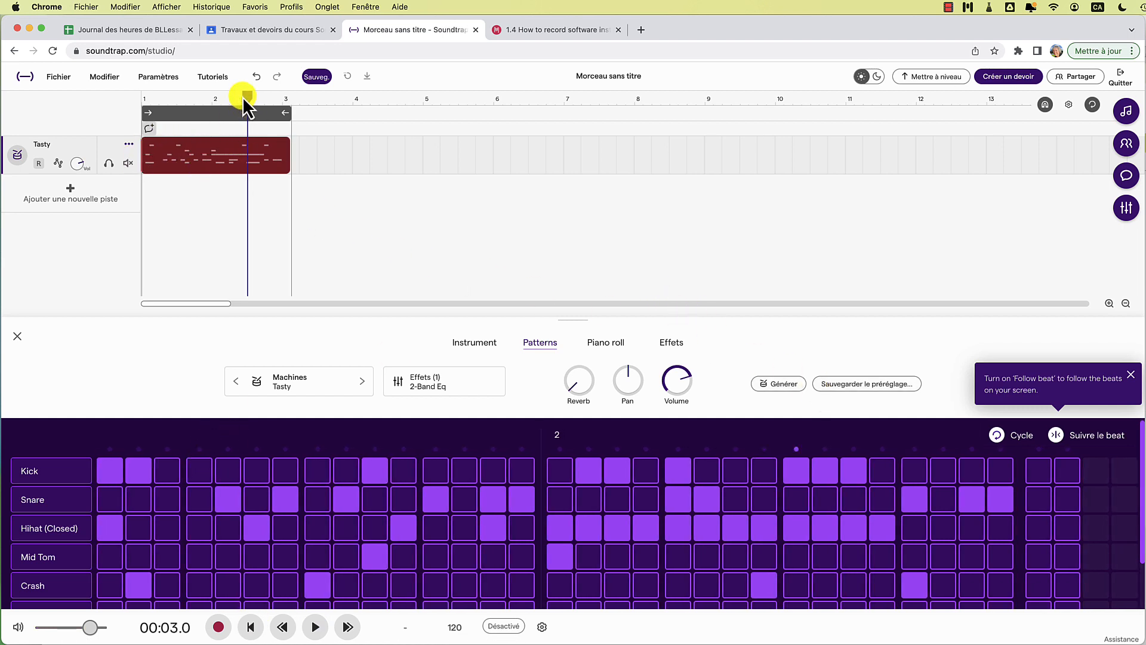
drag(242, 97, 114, 106)
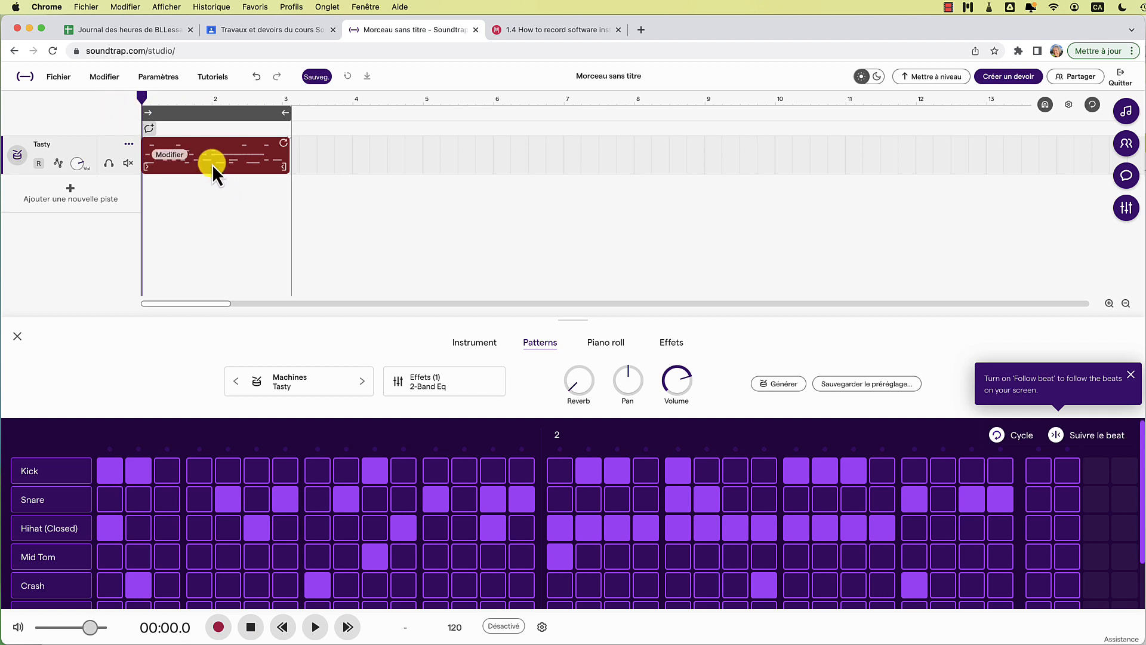
Step: Replace the beat region with a newly generated one trimmed to the end of the loop range, and preview it
key(Delete)
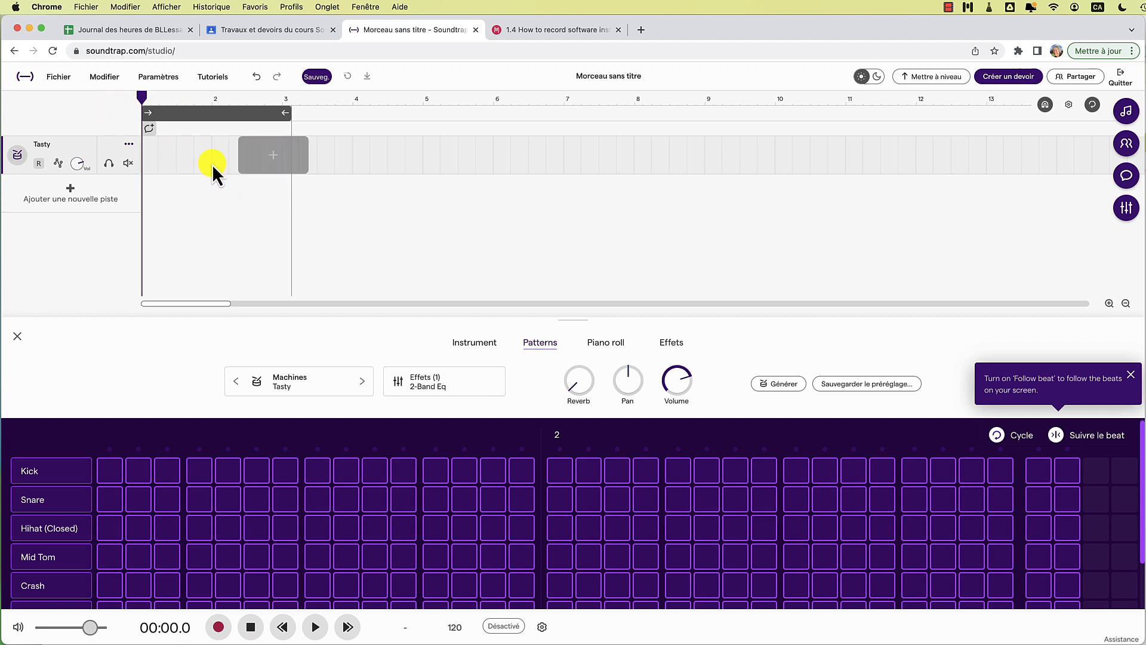
click(783, 388)
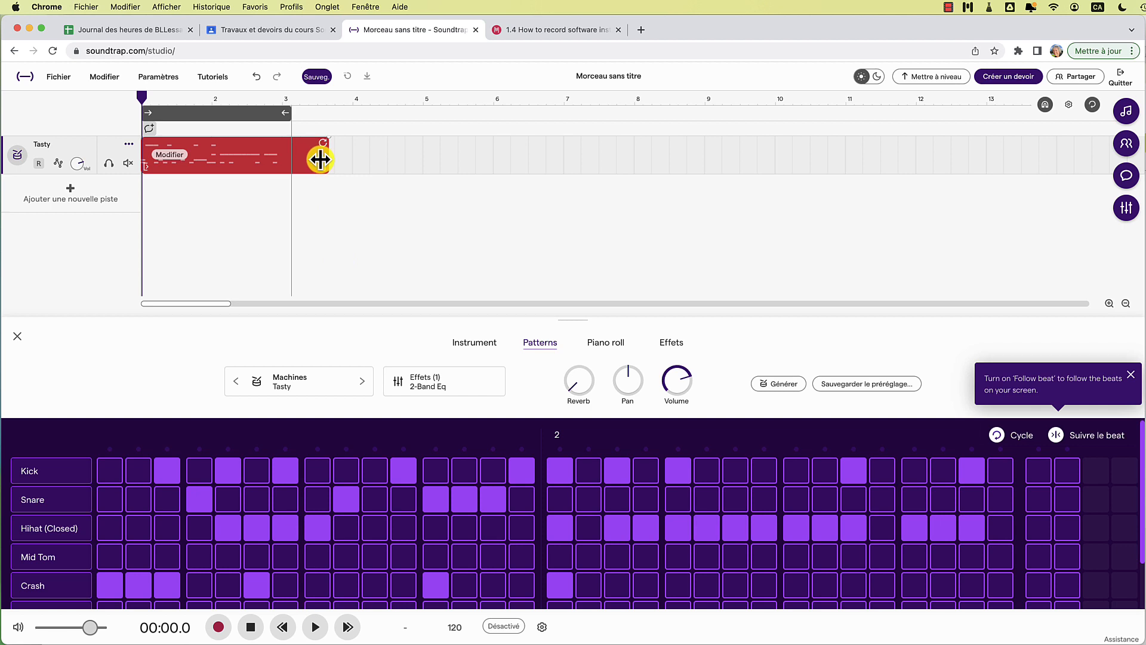
drag(320, 158, 288, 167)
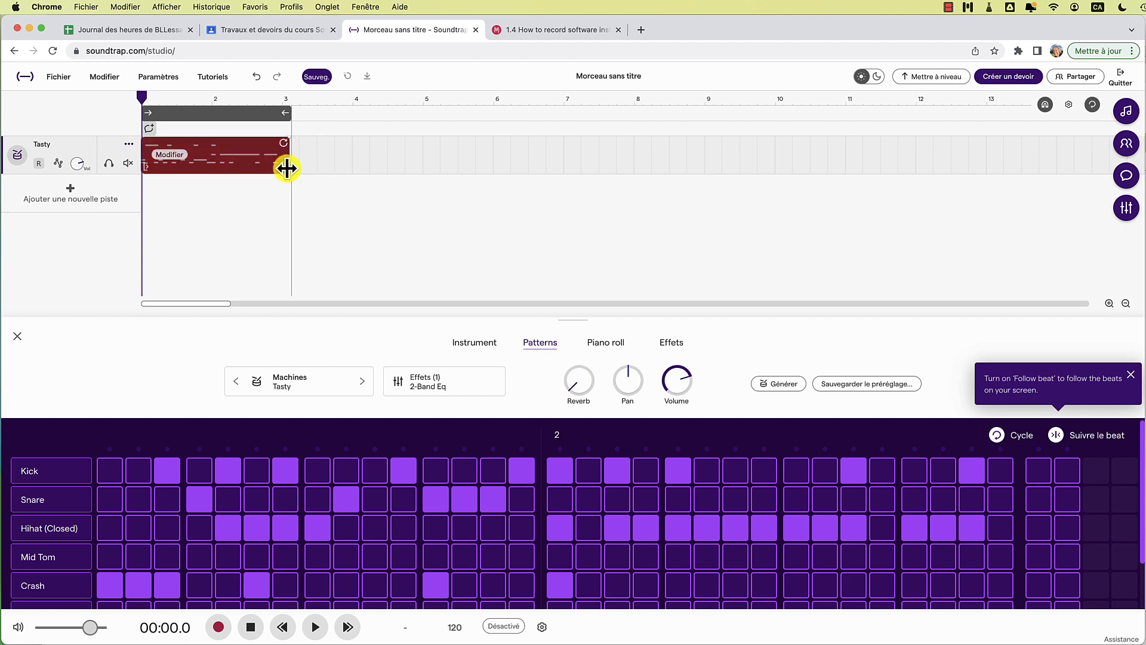
key(space)
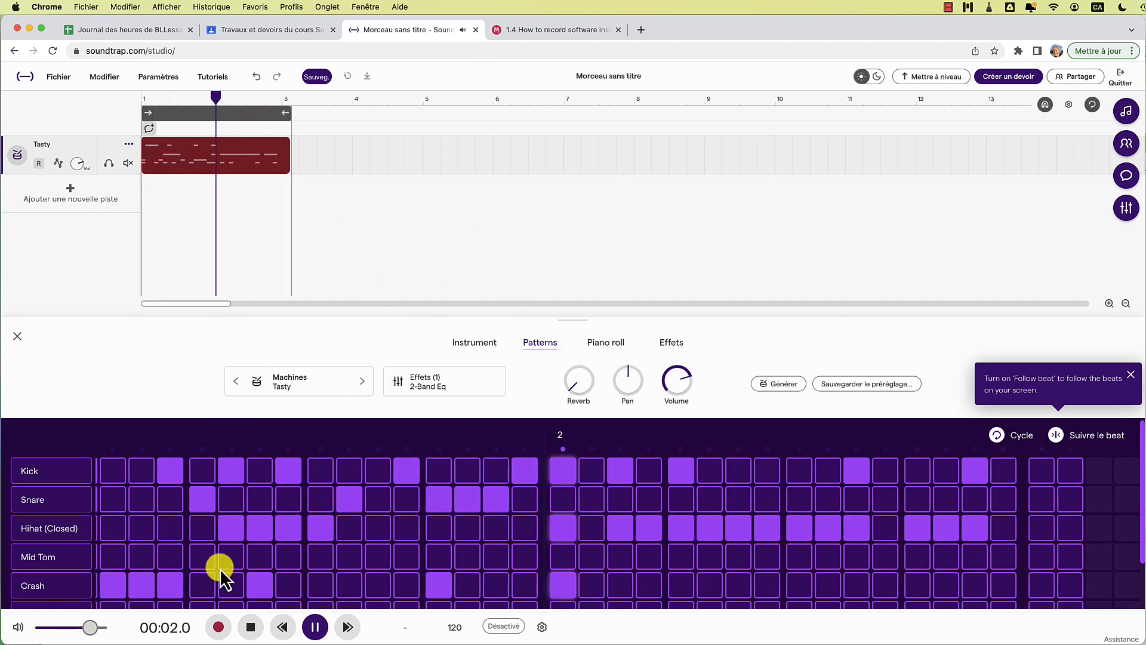
click(314, 626)
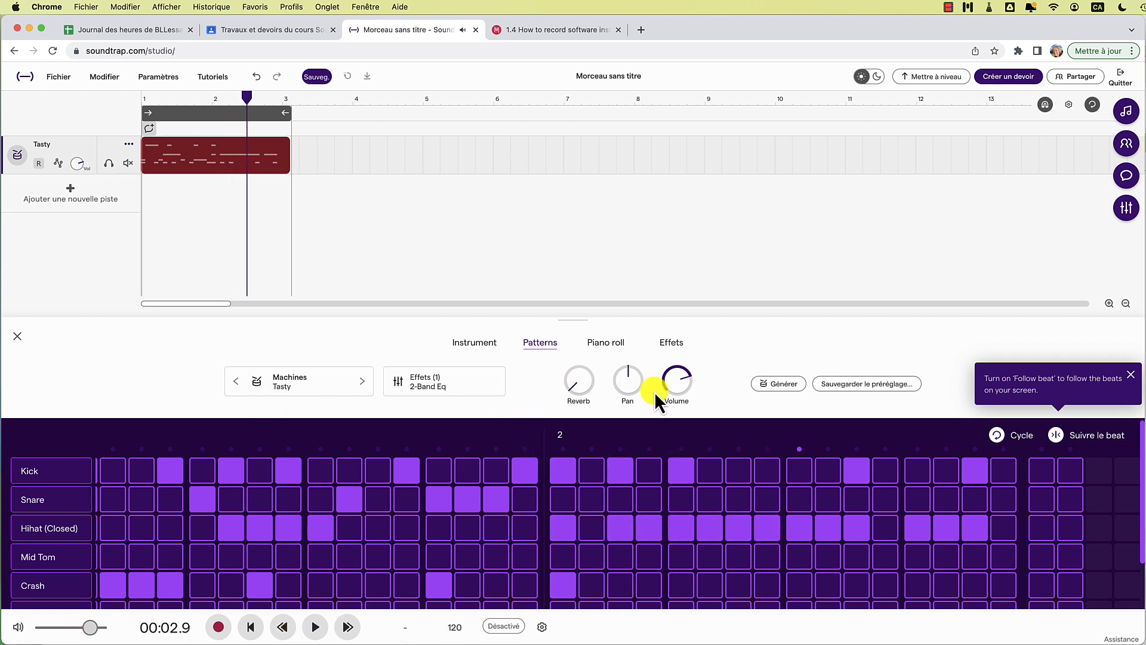
Step: Close the pattern editor and set the project tempo to 90 BPM
click(17, 337)
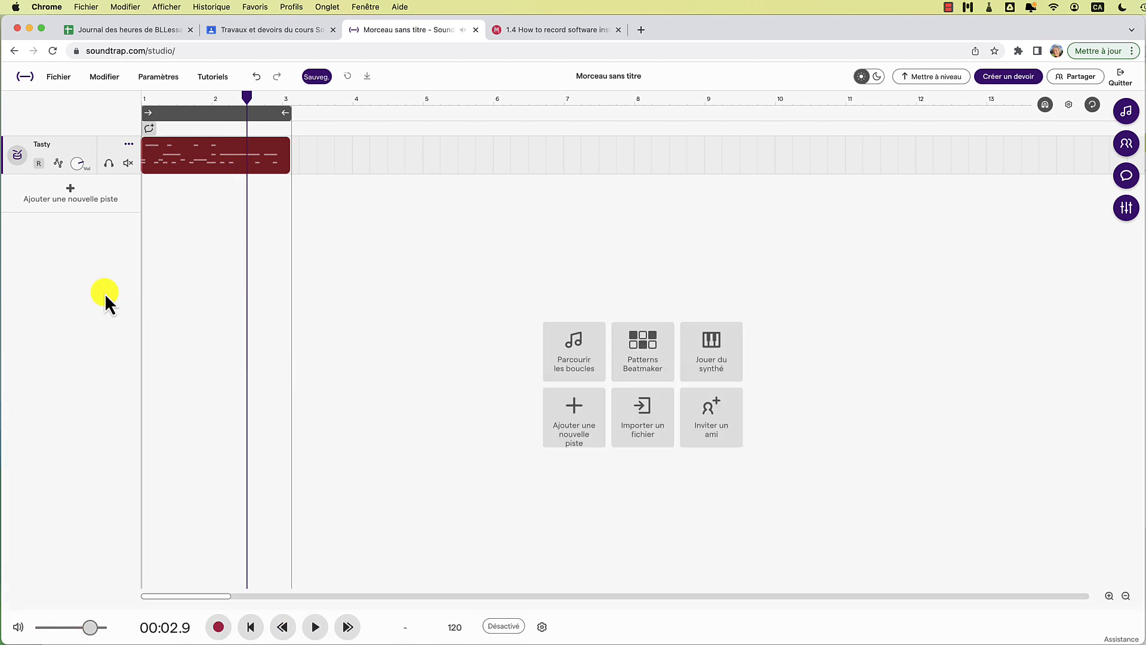
click(454, 627)
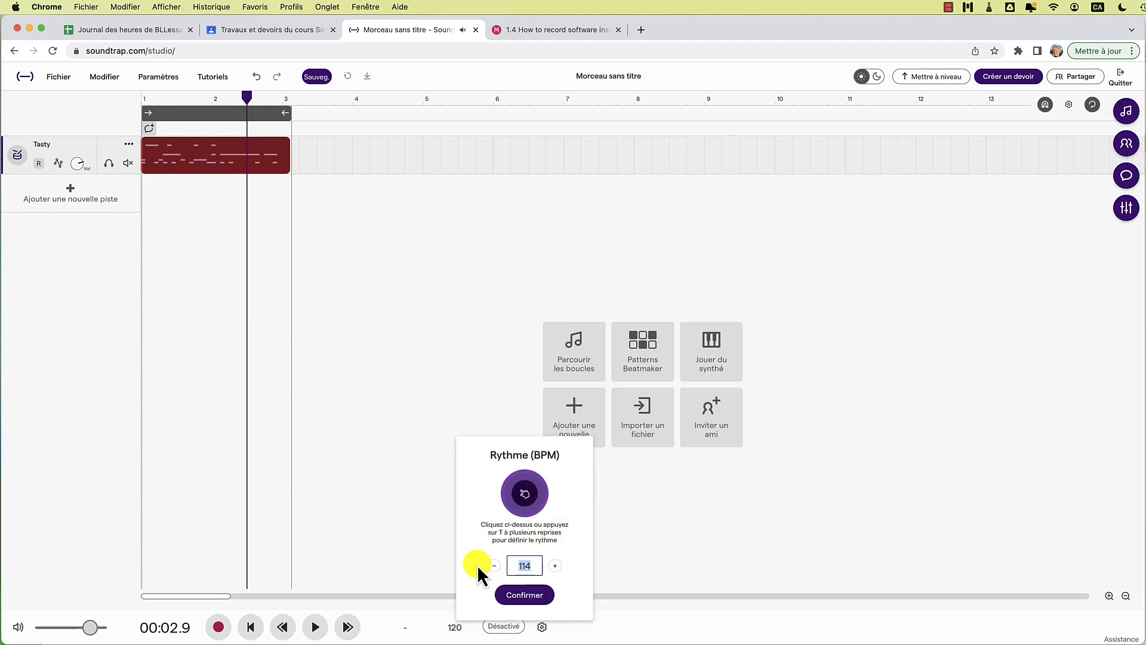
text(90)
click(529, 596)
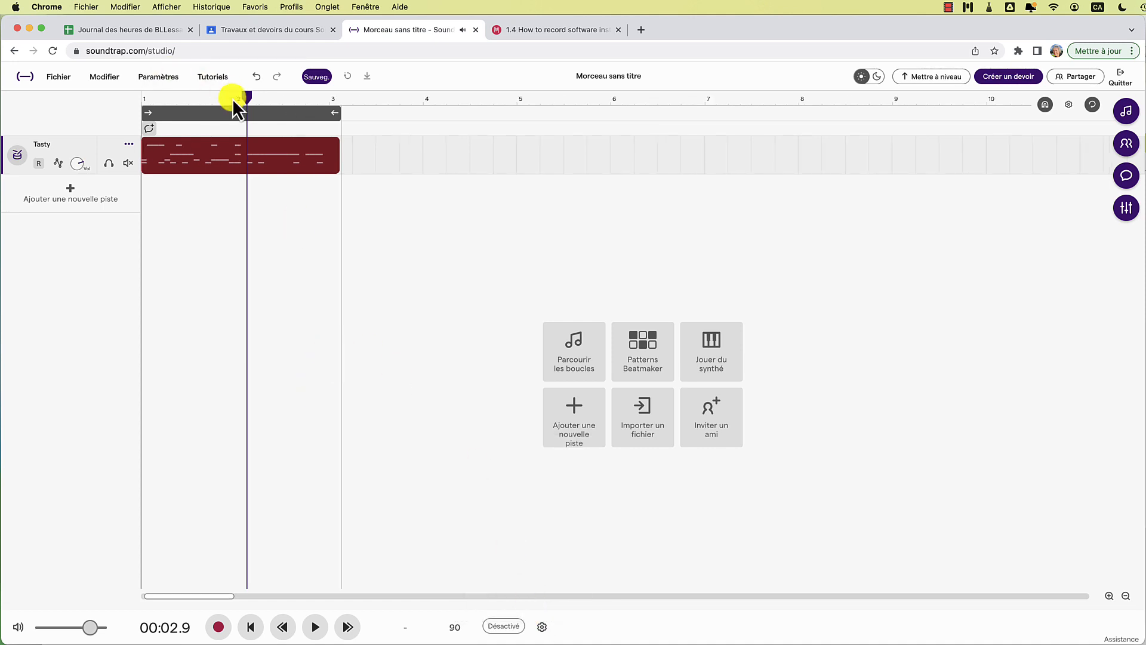
Step: Play the beat from the start of the project at the new tempo
drag(246, 95, 142, 99)
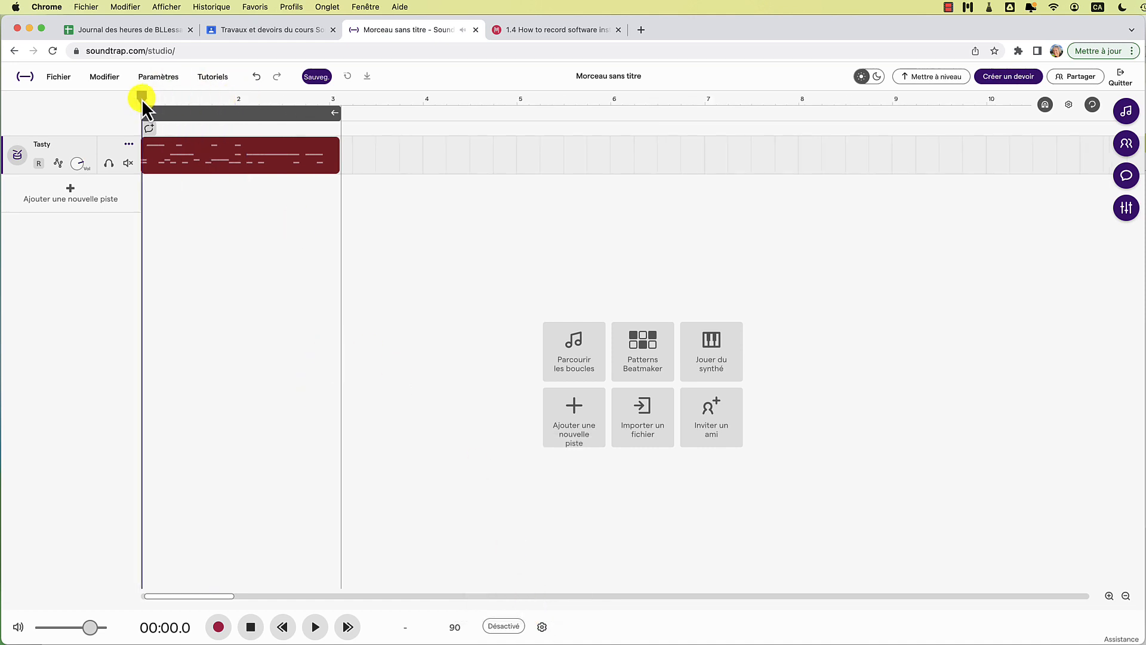
click(315, 628)
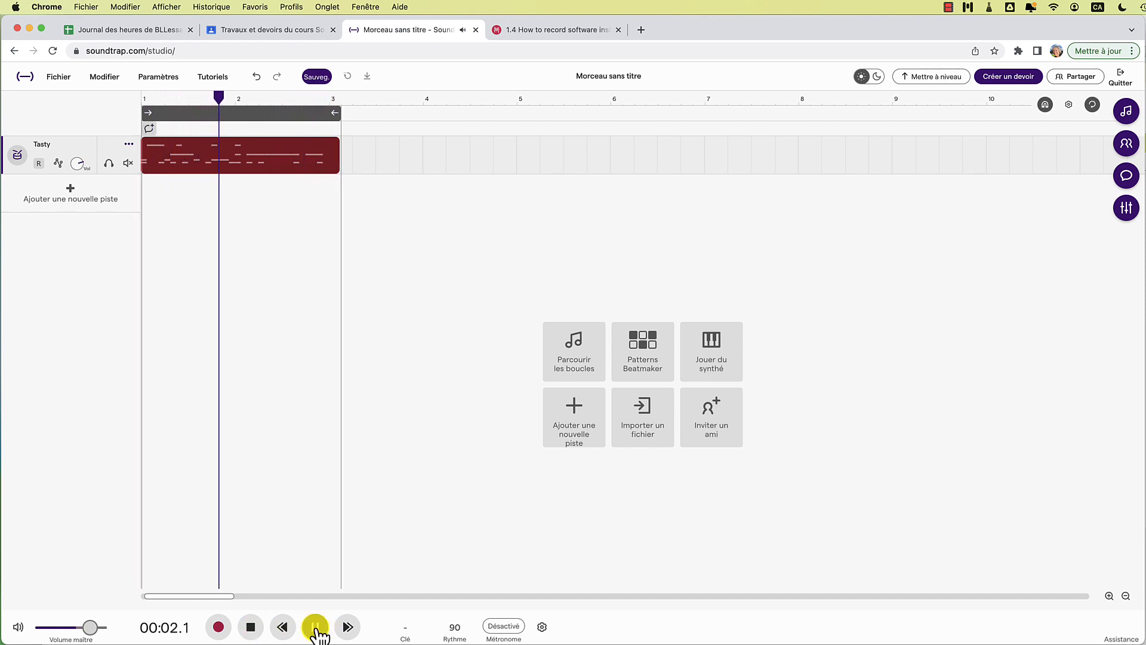
click(315, 627)
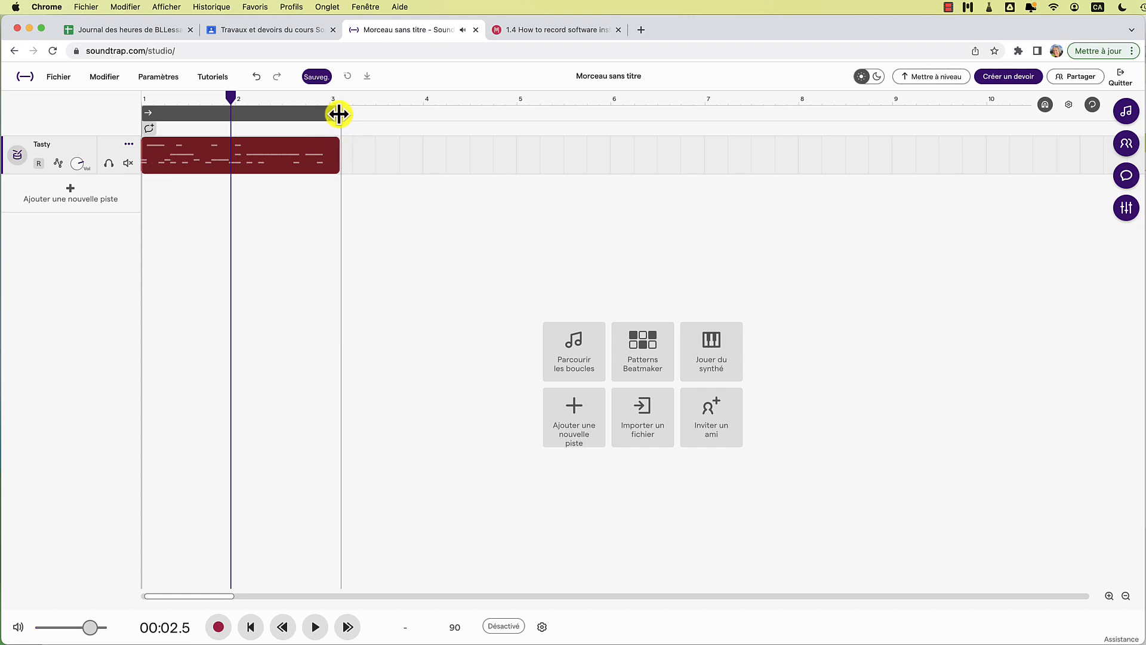
Step: Shorten the loop range and the beat region so that both end at measure 3
drag(338, 114, 331, 115)
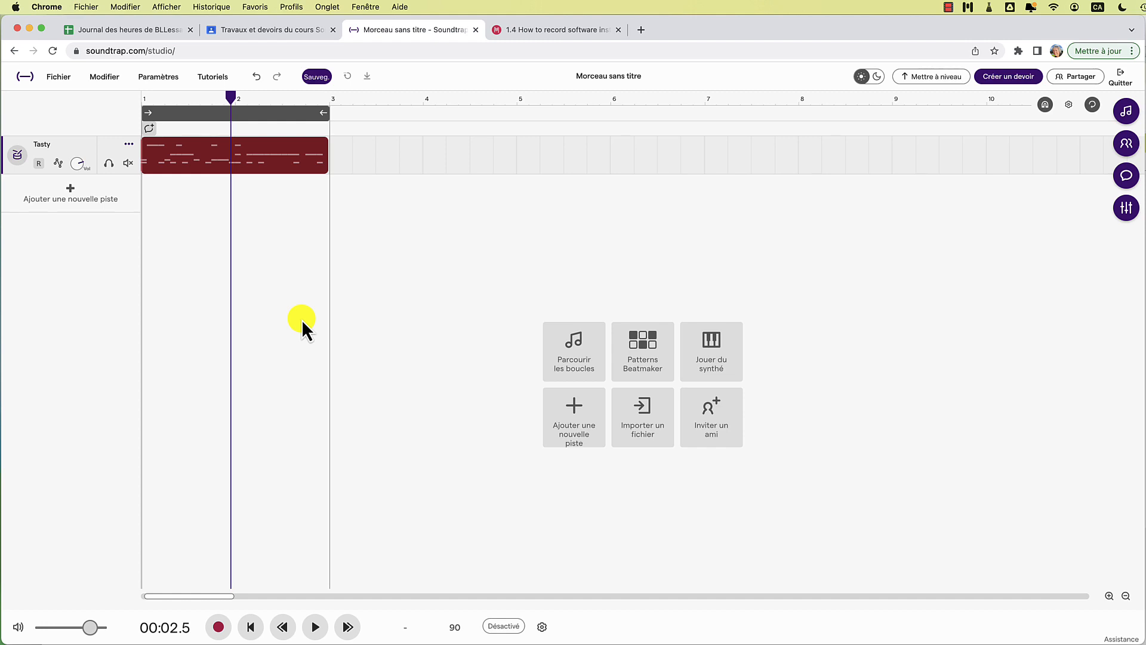
scroll(302, 320, right, 1)
scroll(638, 374, left, 1)
scroll(586, 284, right, 1)
Step: Save the project and exit the studio
click(321, 75)
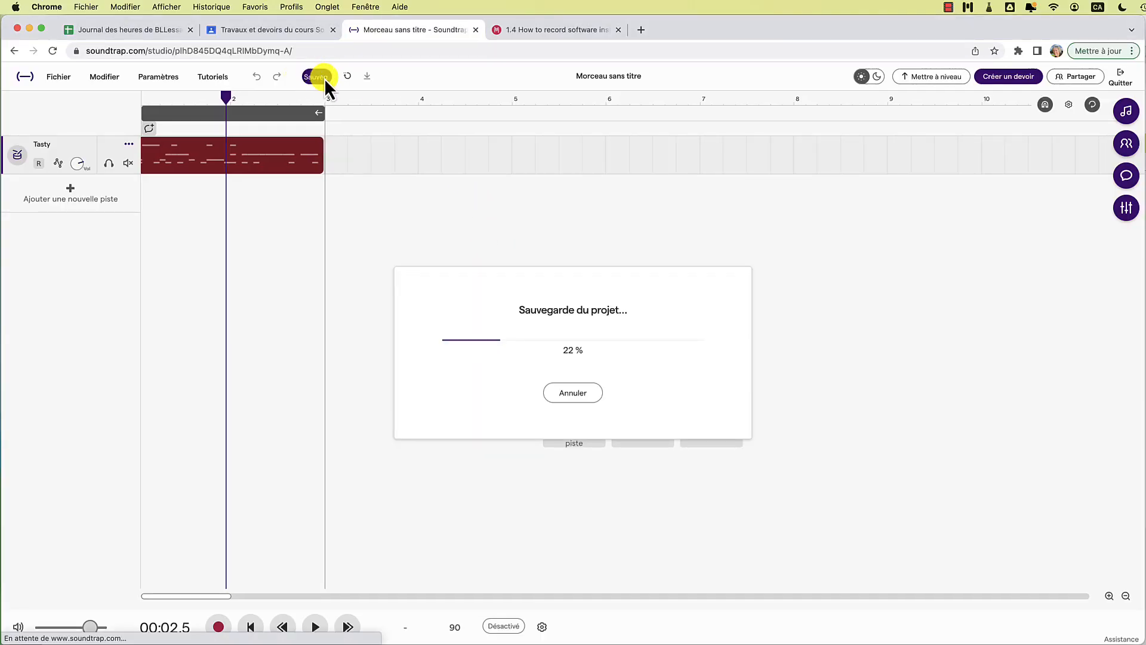
click(1121, 76)
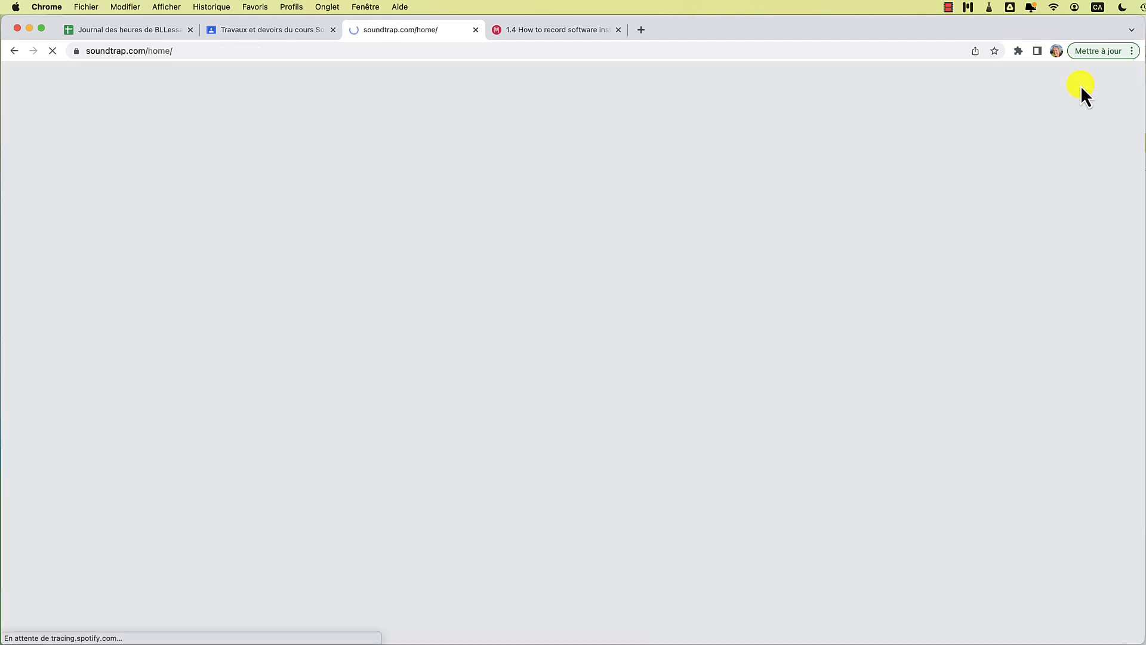